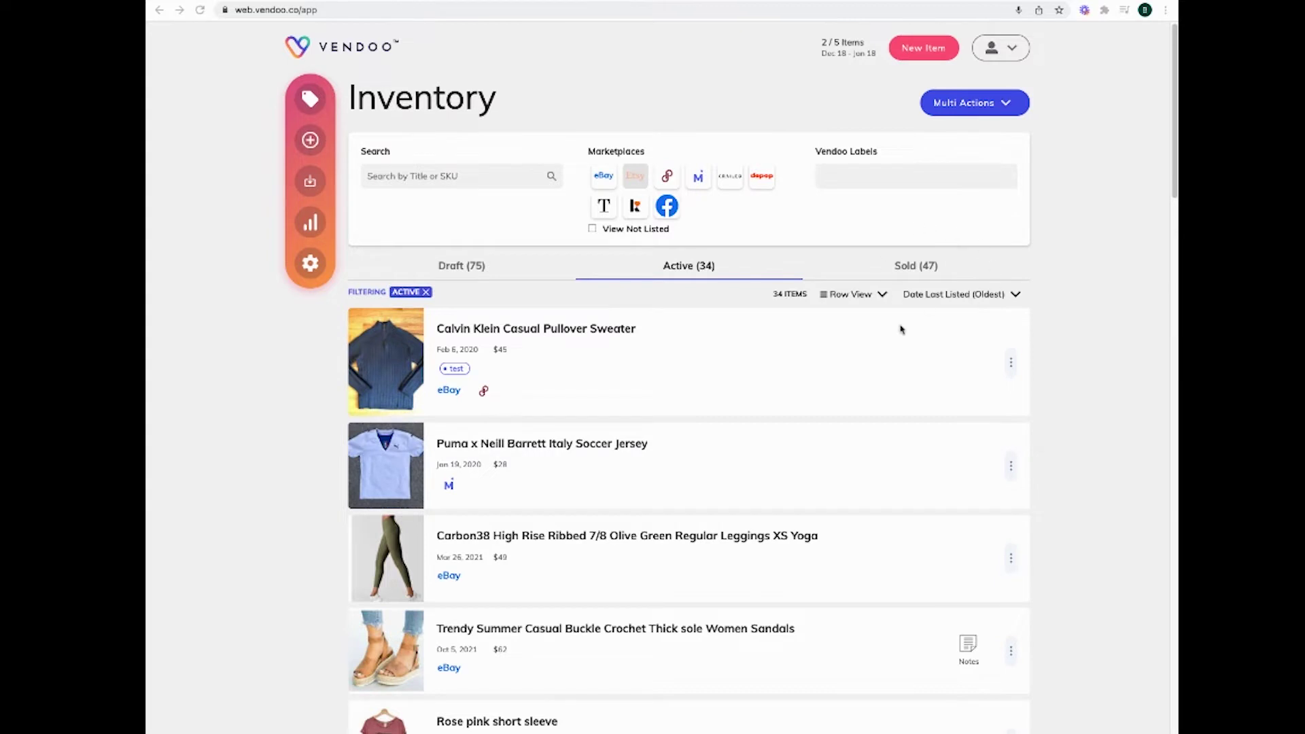
Filter the inventory to Sold (47) and open the Damir Doma Fune sneakers item.
{"action": "left_click", "coordinate": [913, 271]}
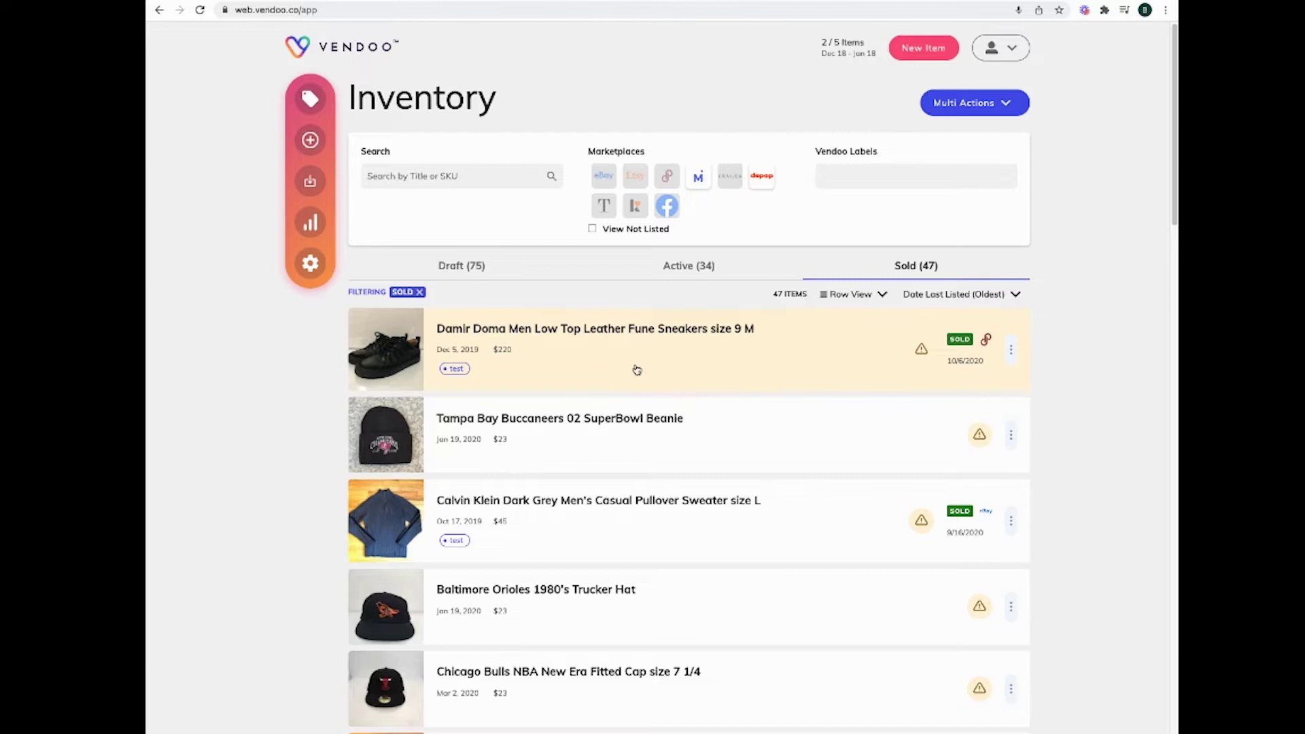
{"action": "left_click", "coordinate": [695, 375]}
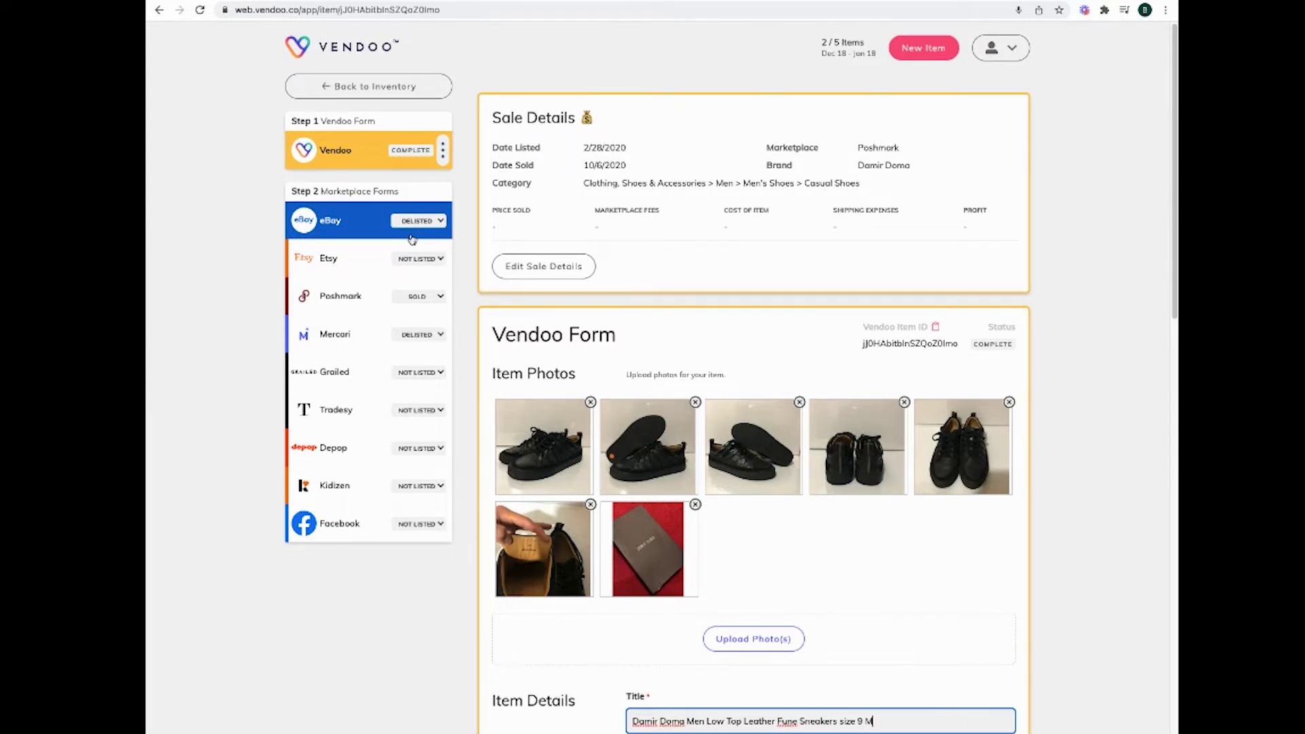
Bring up the Damir Doma sneakers' eBay marketplace form.
{"action": "left_click", "coordinate": [340, 226]}
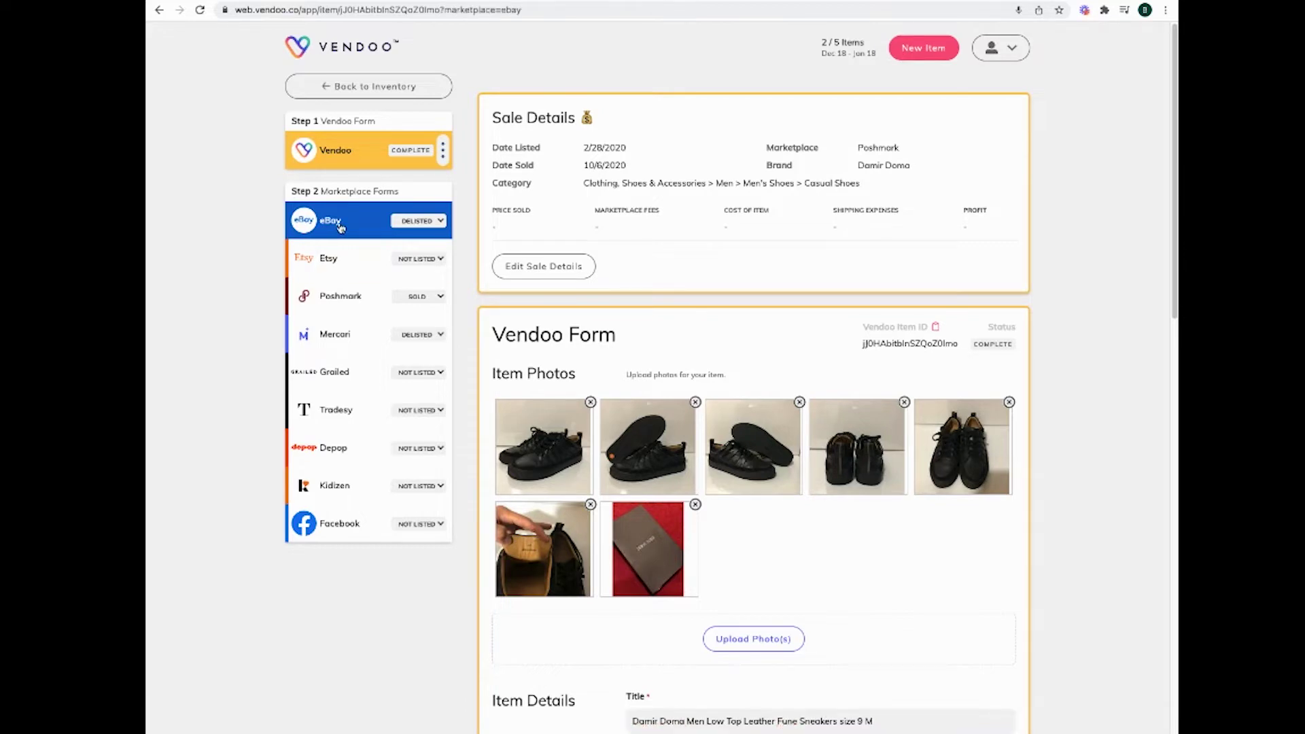
{"action": "scroll", "coordinate": [803, 329], "scroll_direction": "down", "scroll_amount": 5}
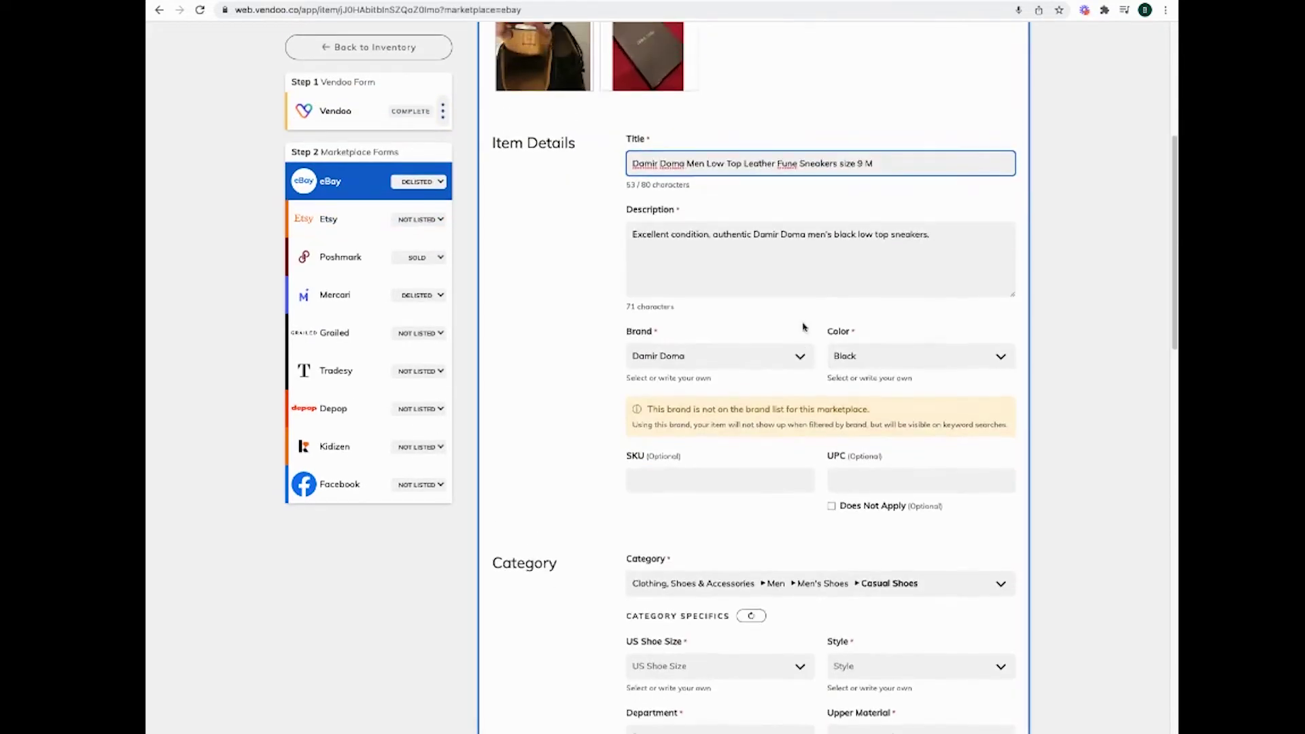
{"action": "scroll", "coordinate": [803, 329], "scroll_direction": "down", "scroll_amount": 5}
{"action": "scroll", "coordinate": [804, 329], "scroll_direction": "down", "scroll_amount": 5}
{"action": "scroll", "coordinate": [804, 328], "scroll_direction": "down", "scroll_amount": 5}
{"action": "scroll", "coordinate": [803, 329], "scroll_direction": "down", "scroll_amount": 5}
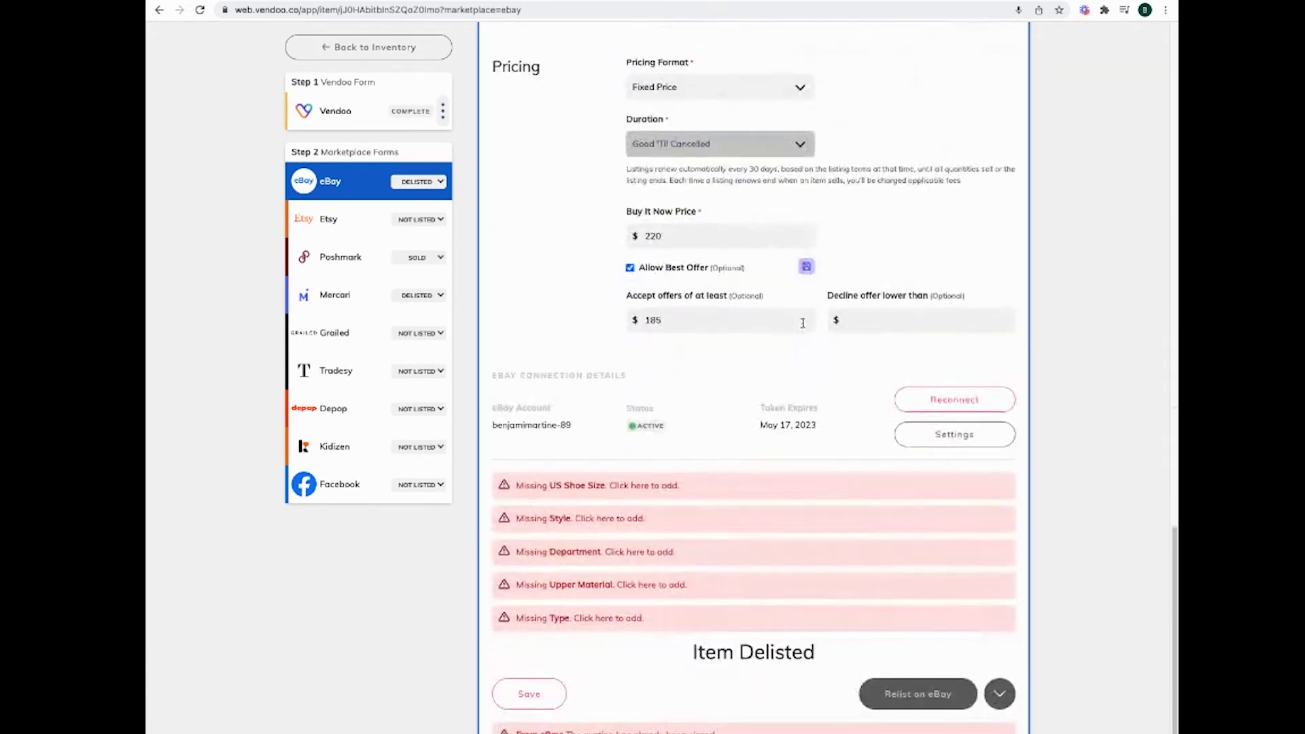
{"action": "scroll", "coordinate": [804, 329], "scroll_direction": "down", "scroll_amount": 5}
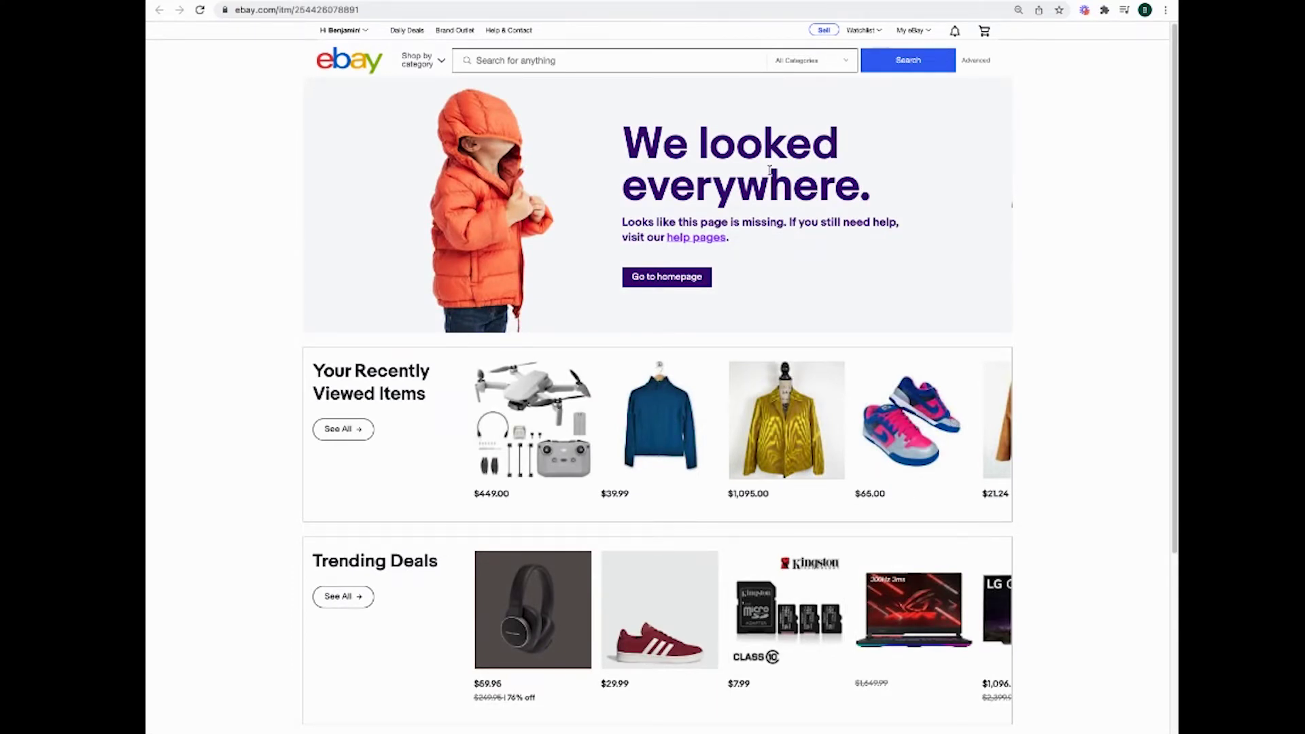
{"action": "mouse_move", "coordinate": [786, 421]}
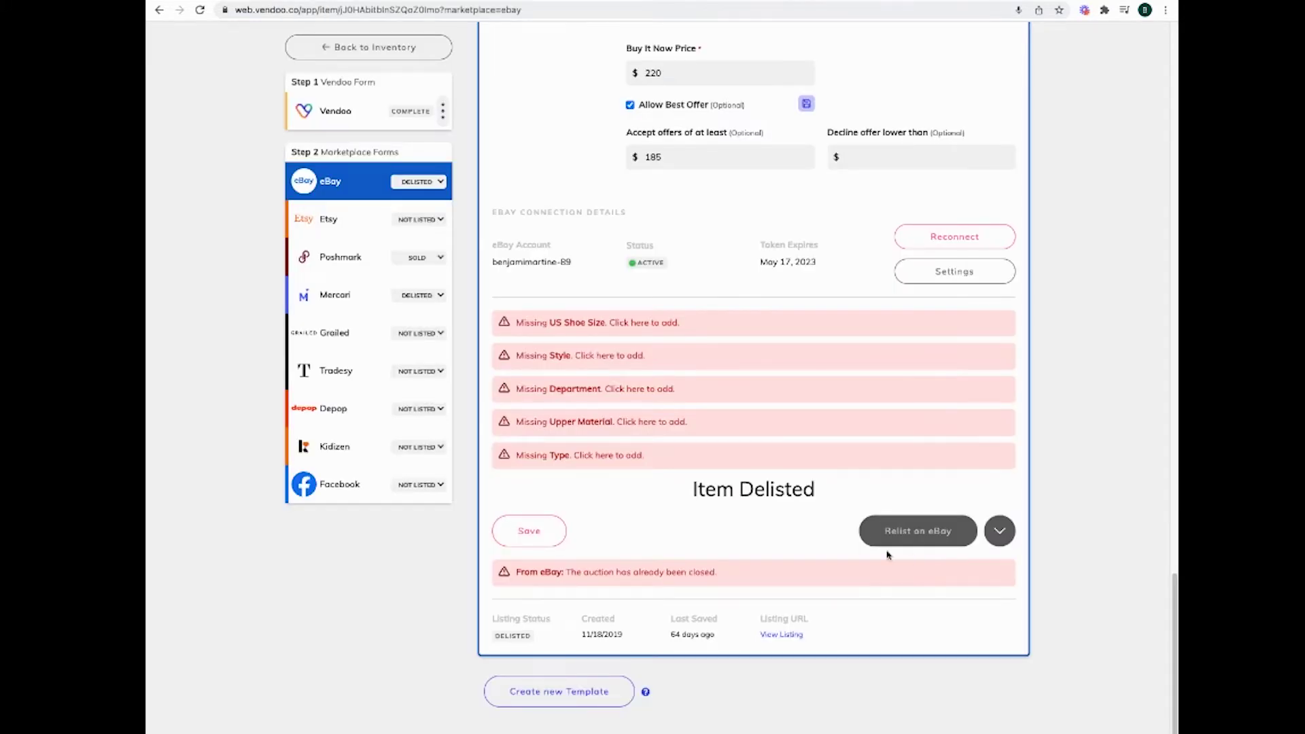
{"action": "scroll", "coordinate": [862, 531], "scroll_direction": "up", "scroll_amount": 8}
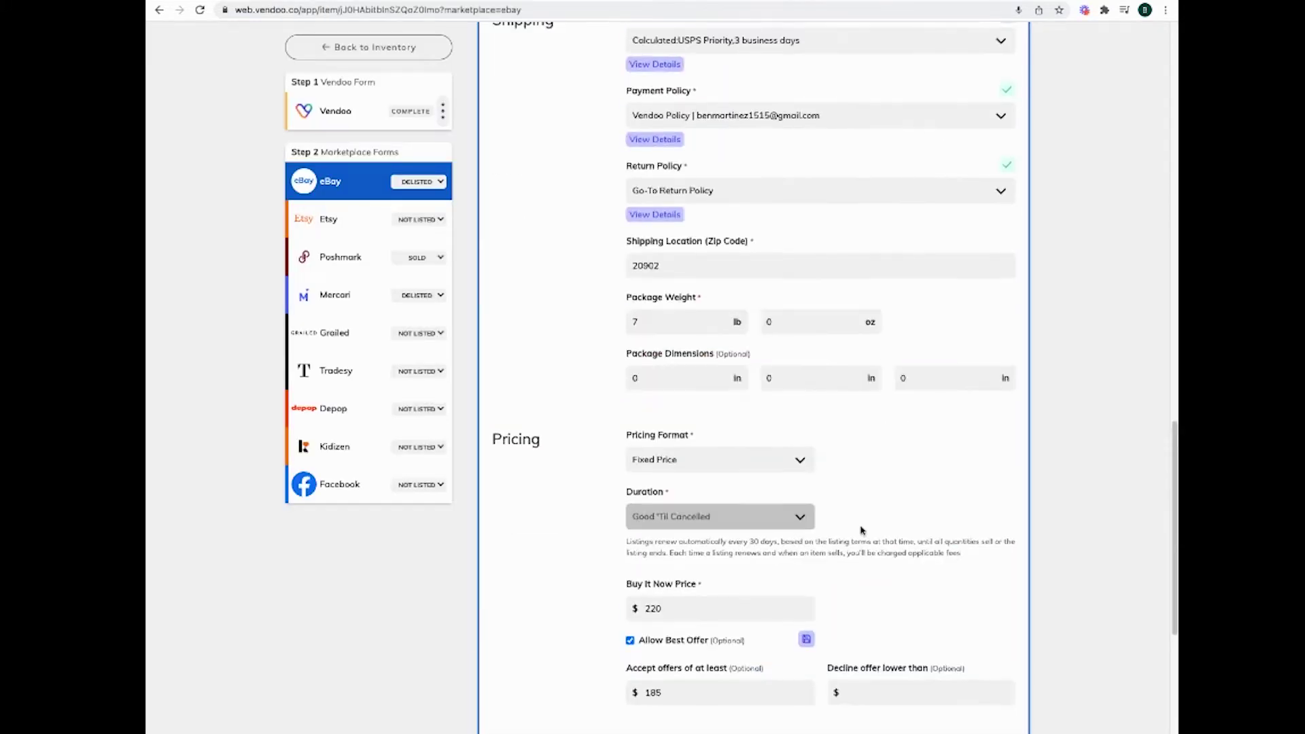
{"action": "scroll", "coordinate": [862, 531], "scroll_direction": "up", "scroll_amount": 4}
{"action": "scroll", "coordinate": [861, 530], "scroll_direction": "up", "scroll_amount": 6}
{"action": "scroll", "coordinate": [862, 531], "scroll_direction": "up", "scroll_amount": 6}
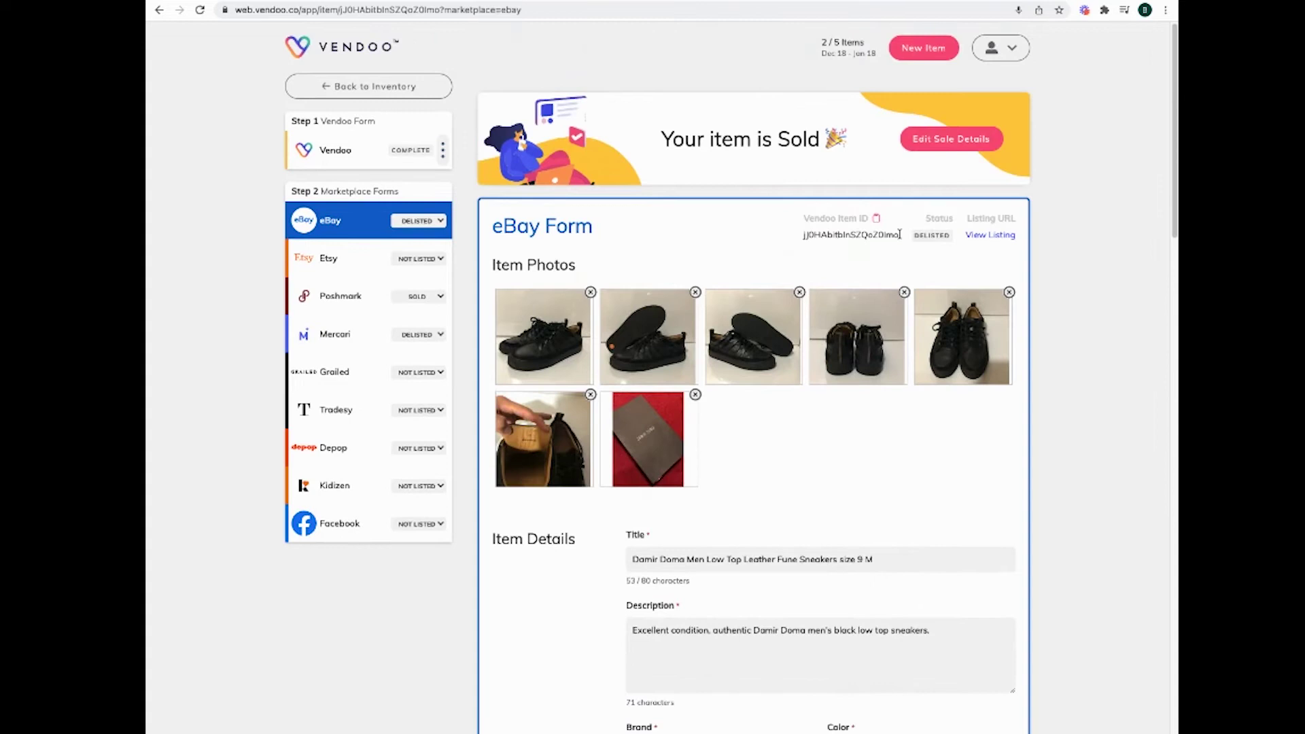
Select the sneakers' Vendoo Item ID text on the eBay form.
{"action": "left_click_drag", "start_coordinate": [902, 236], "coordinate": [800, 238]}
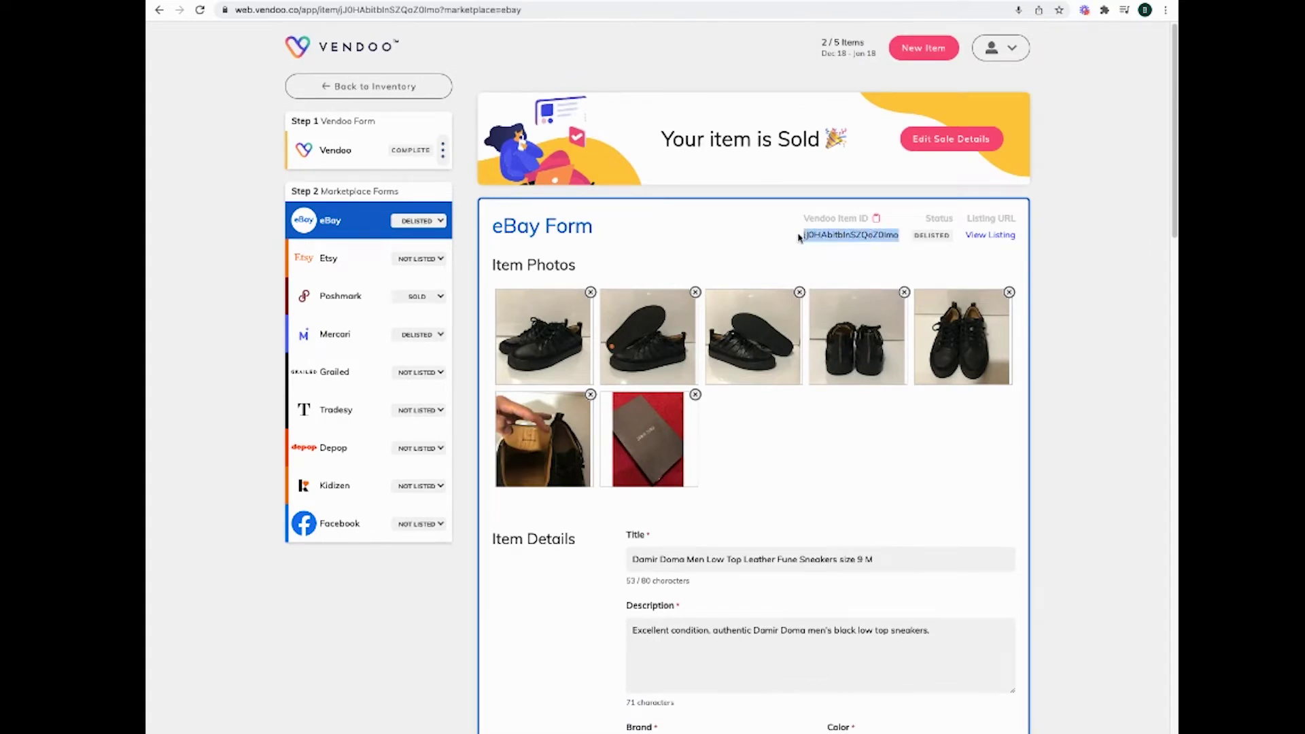
{"action": "scroll", "coordinate": [828, 269], "scroll_direction": "down", "scroll_amount": 10}
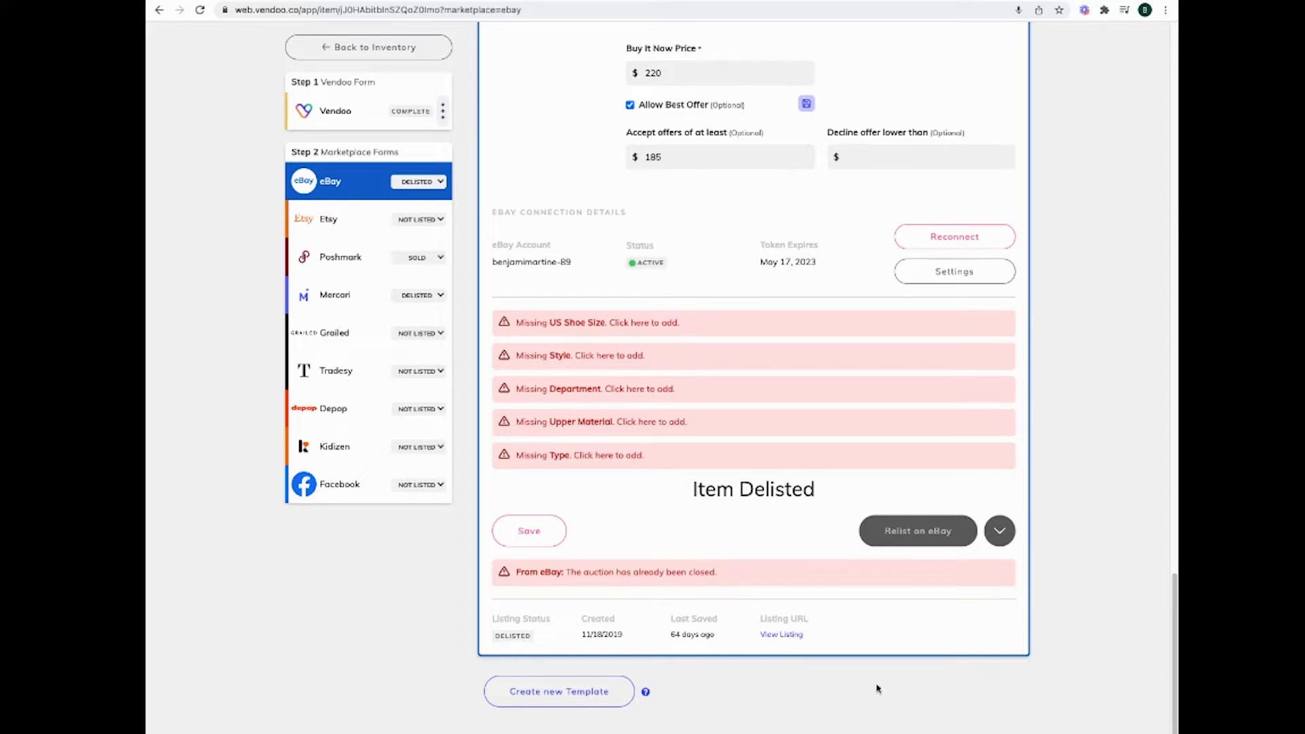
{"action": "left_click", "coordinate": [784, 636]}
{"action": "scroll", "coordinate": [713, 366], "scroll_direction": "up", "scroll_amount": 5}
{"action": "scroll", "coordinate": [712, 366], "scroll_direction": "up", "scroll_amount": 5}
{"action": "scroll", "coordinate": [713, 365], "scroll_direction": "up", "scroll_amount": 3}
{"action": "scroll", "coordinate": [713, 365], "scroll_direction": "up", "scroll_amount": 5}
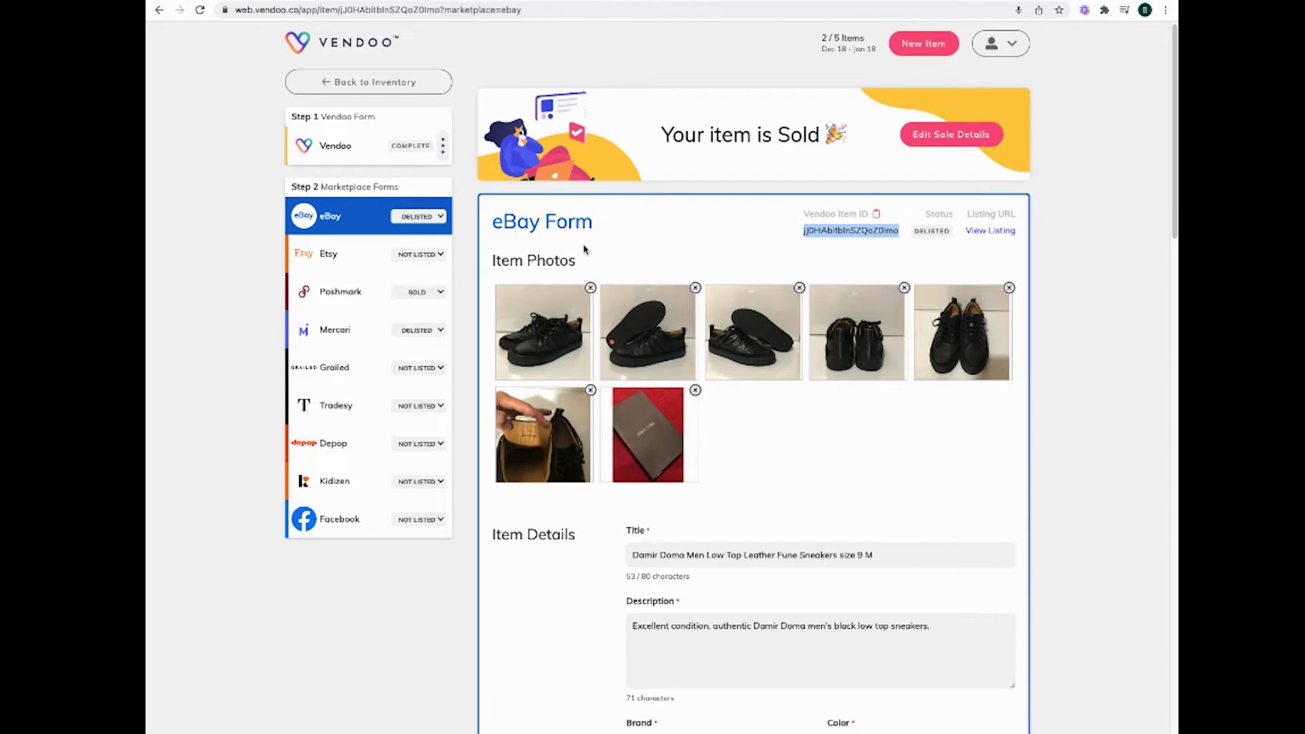
Switch to the sneakers' Mercari form, delisted with a $225 listing price.
{"action": "left_click", "coordinate": [337, 330]}
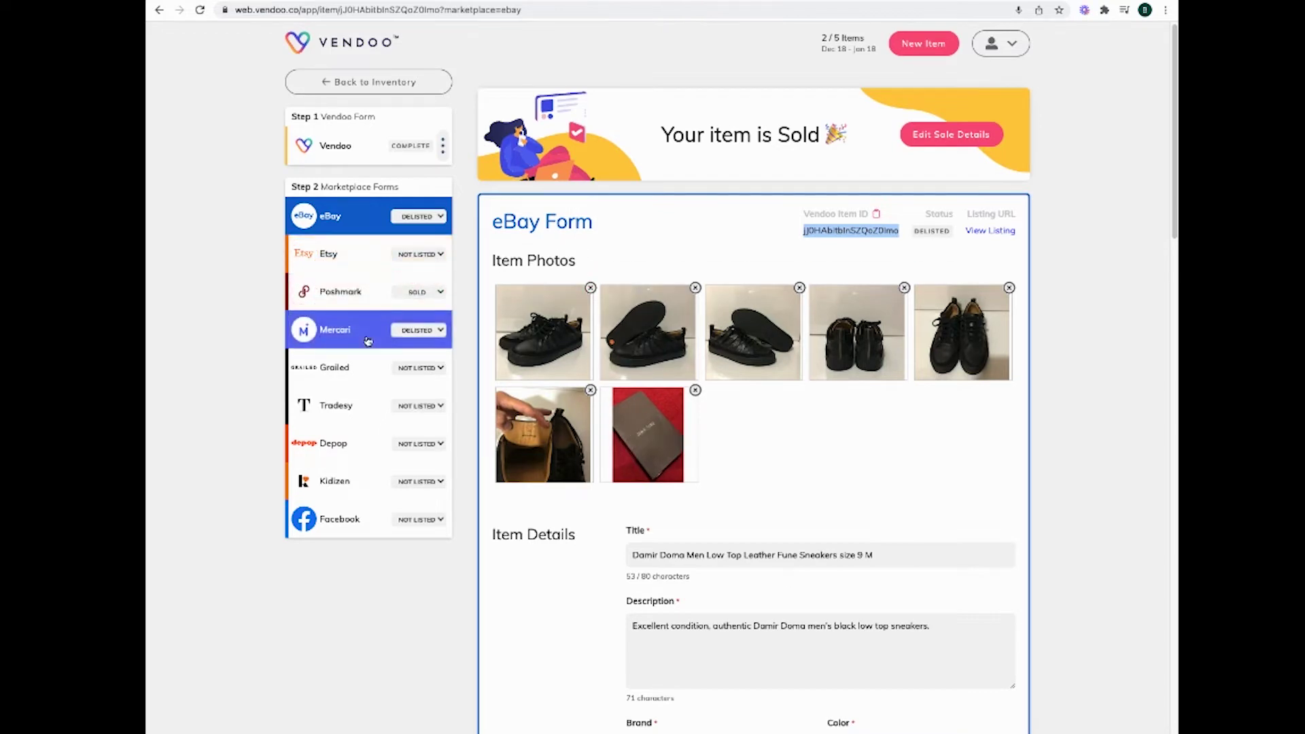
{"action": "scroll", "coordinate": [831, 469], "scroll_direction": "down", "scroll_amount": 10}
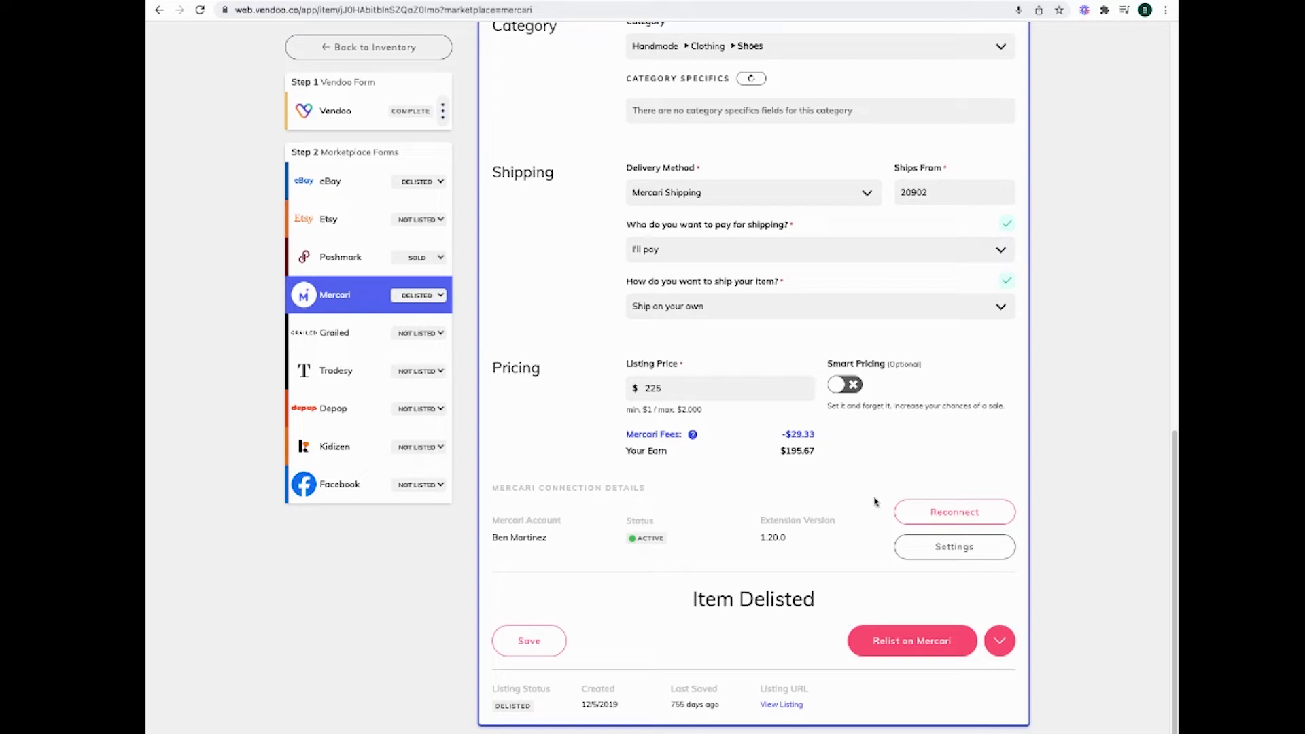
{"action": "scroll", "coordinate": [875, 502], "scroll_direction": "up", "scroll_amount": 3}
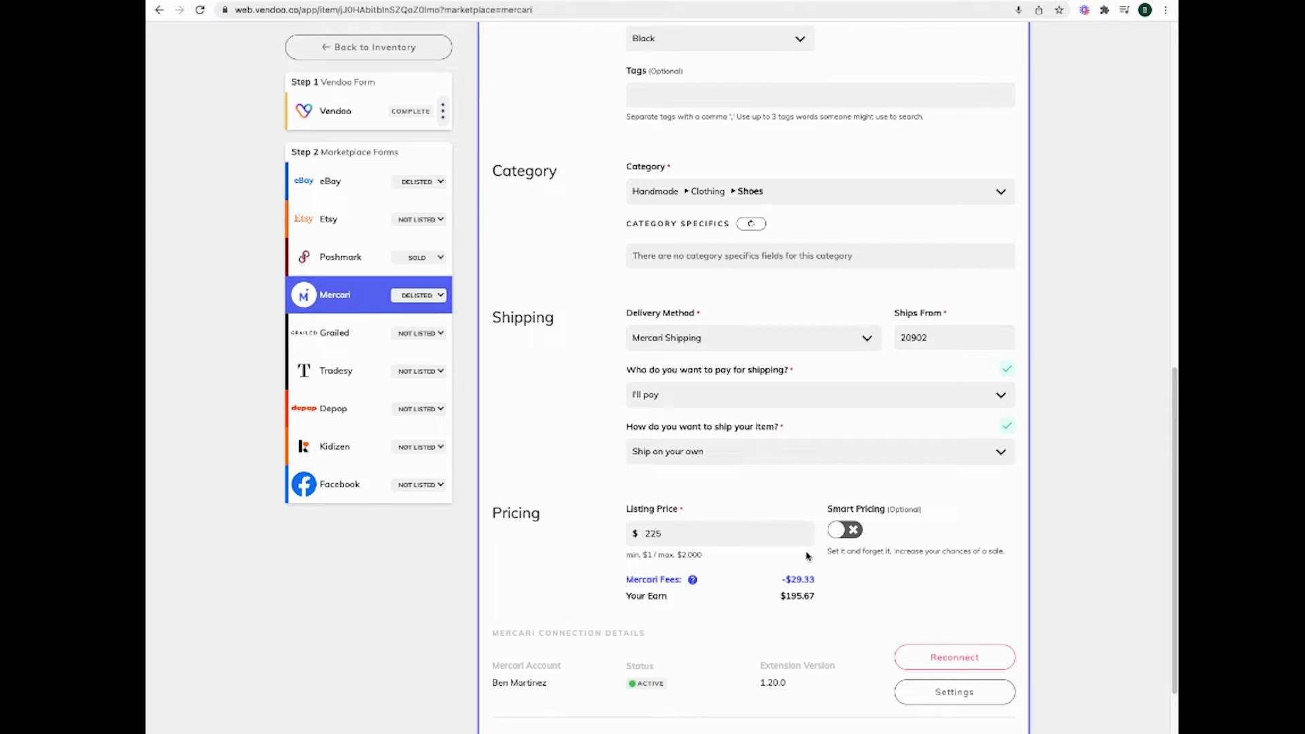
{"action": "scroll", "coordinate": [806, 556], "scroll_direction": "up", "scroll_amount": 10}
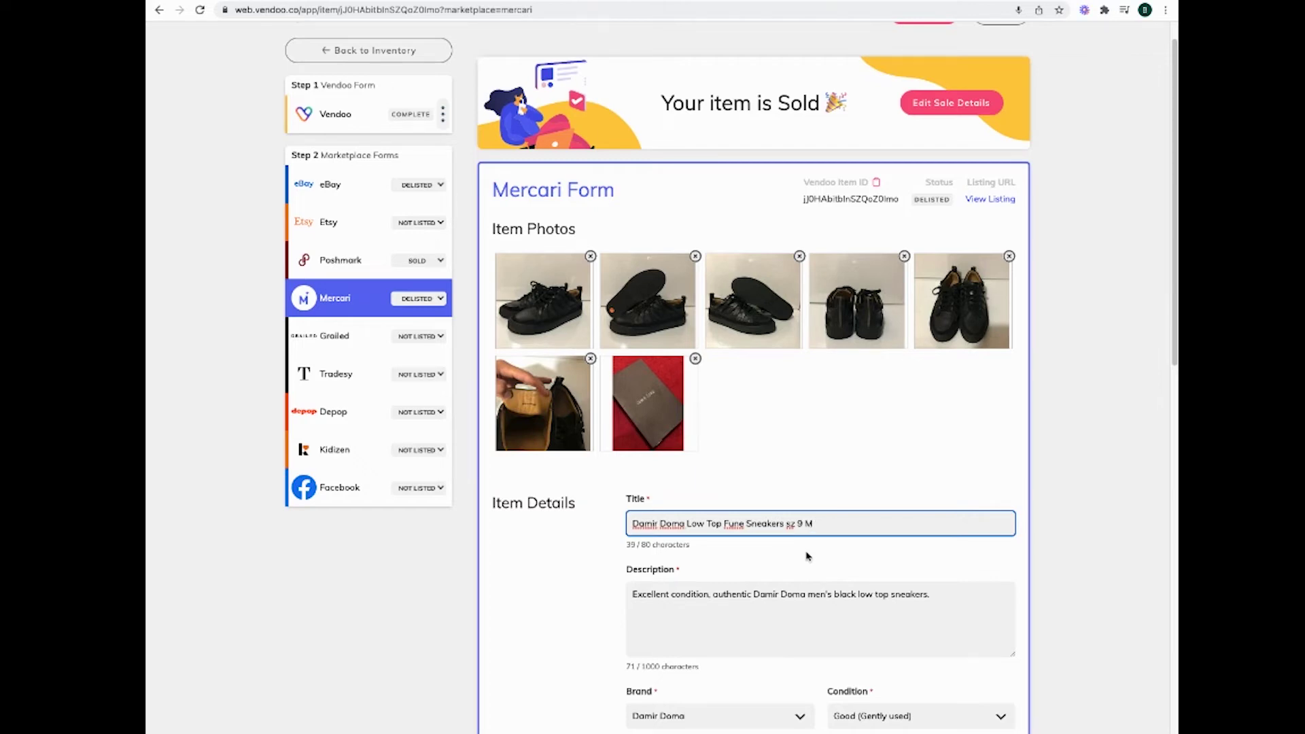
{"action": "scroll", "coordinate": [808, 556], "scroll_direction": "down", "scroll_amount": 10}
{"action": "scroll", "coordinate": [808, 556], "scroll_direction": "down", "scroll_amount": 5}
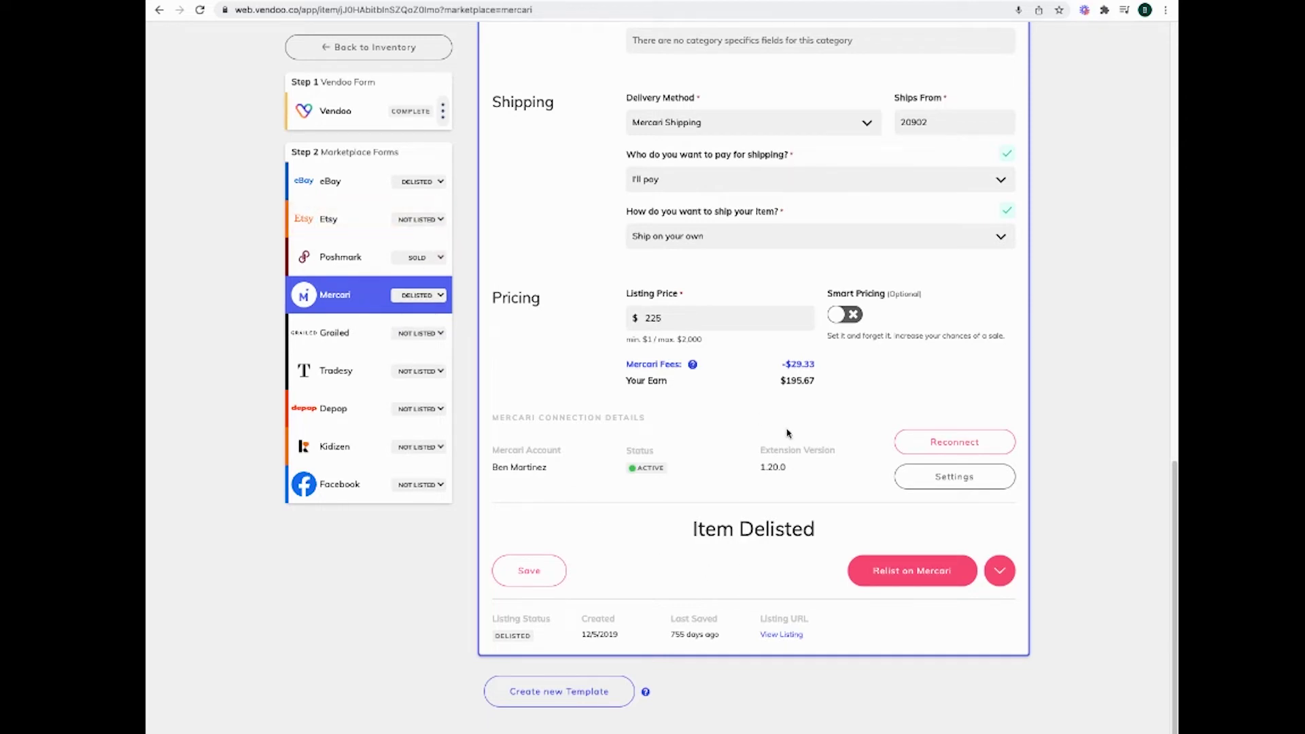
Switch back to the sneakers' eBay form with its seven photos and description.
{"action": "left_click", "coordinate": [368, 180]}
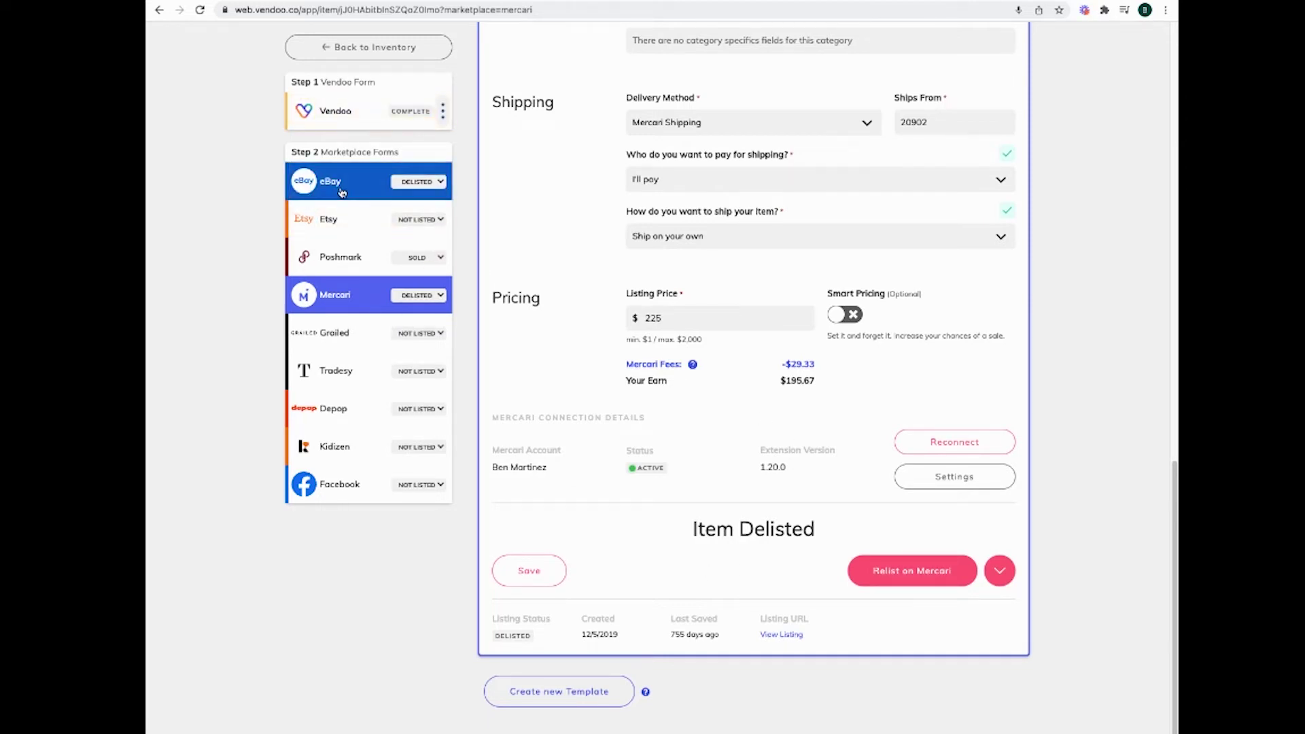
{"action": "scroll", "coordinate": [593, 318], "scroll_direction": "up", "scroll_amount": 3}
{"action": "scroll", "coordinate": [653, 408], "scroll_direction": "down", "scroll_amount": 8}
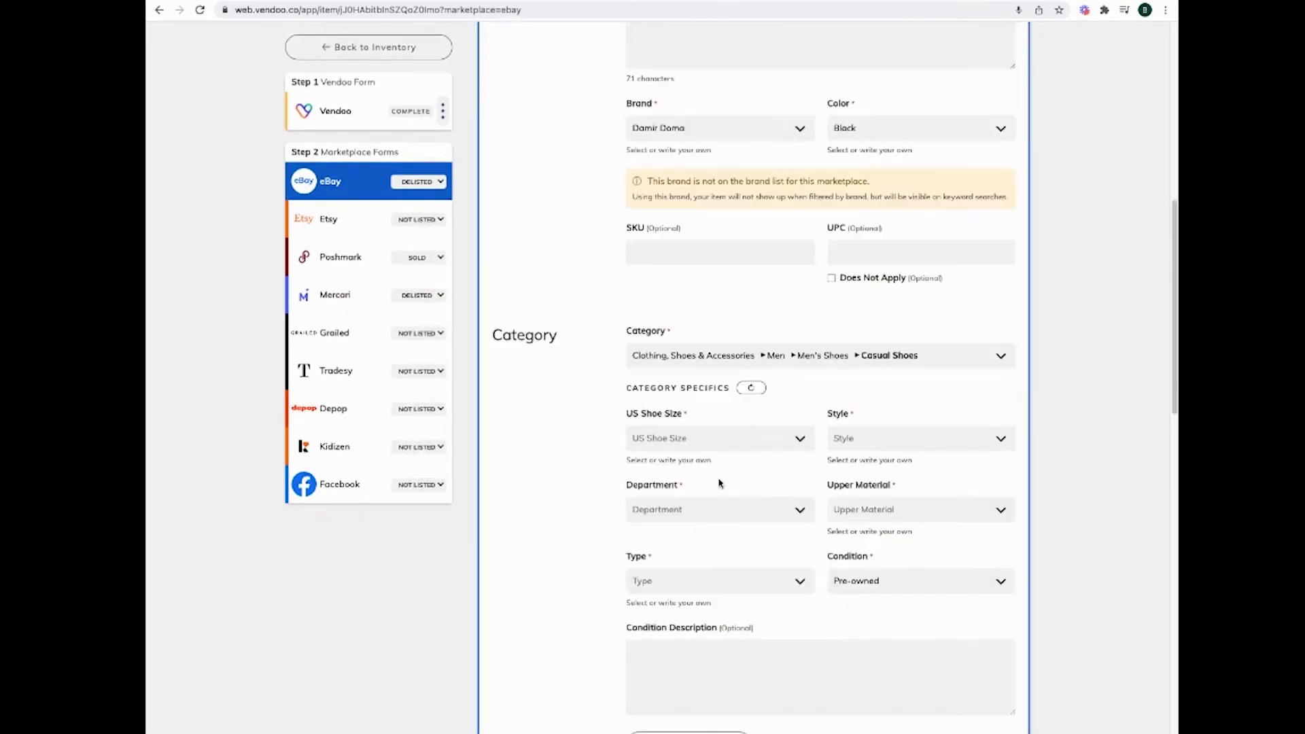
{"action": "scroll", "coordinate": [653, 408], "scroll_direction": "down", "scroll_amount": 6}
{"action": "scroll", "coordinate": [720, 483], "scroll_direction": "down", "scroll_amount": 3}
{"action": "scroll", "coordinate": [720, 484], "scroll_direction": "down", "scroll_amount": 3}
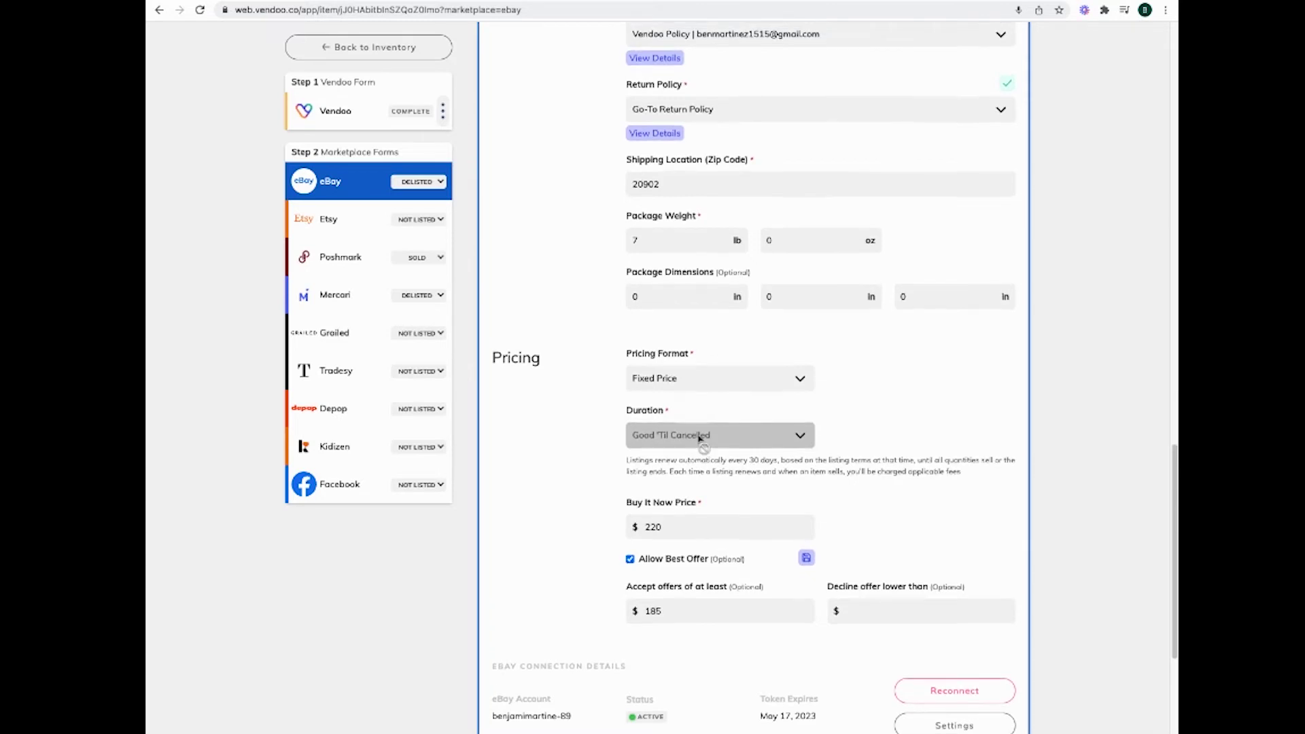
{"action": "scroll", "coordinate": [700, 439], "scroll_direction": "up", "scroll_amount": 1}
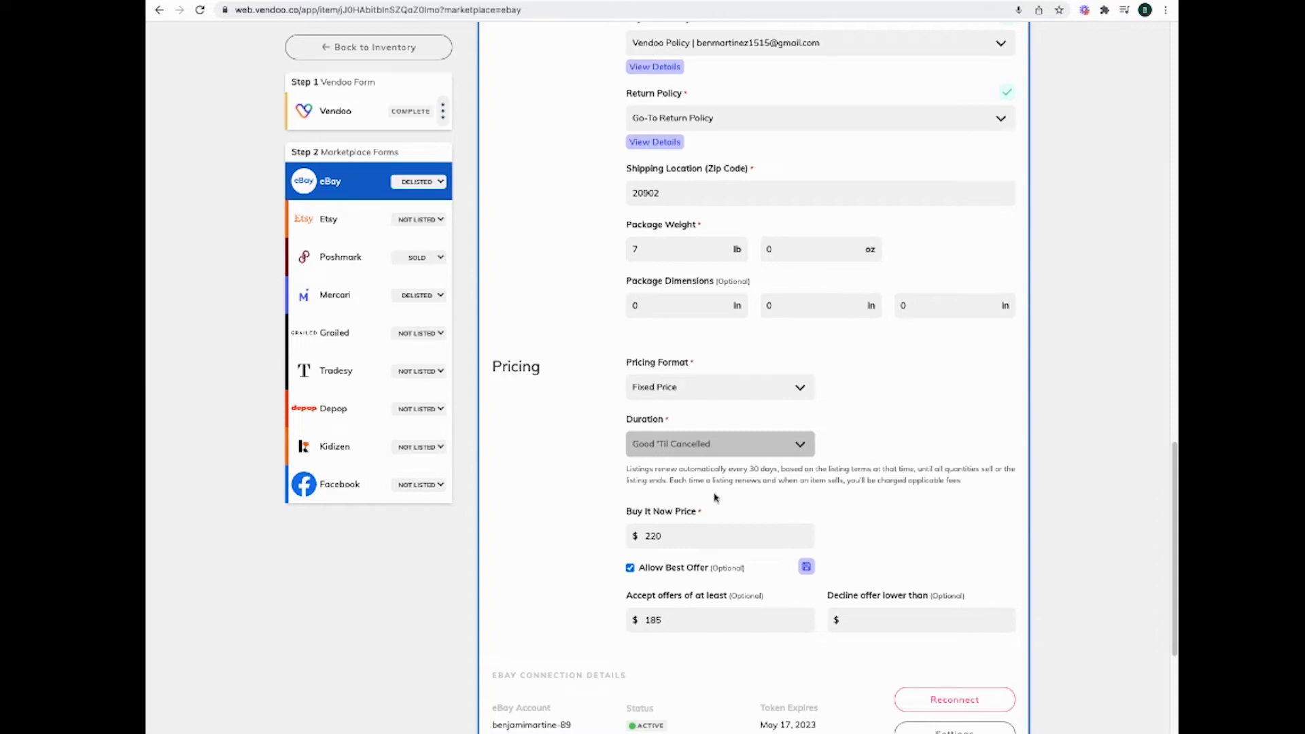
{"action": "scroll", "coordinate": [877, 448], "scroll_direction": "up", "scroll_amount": 10}
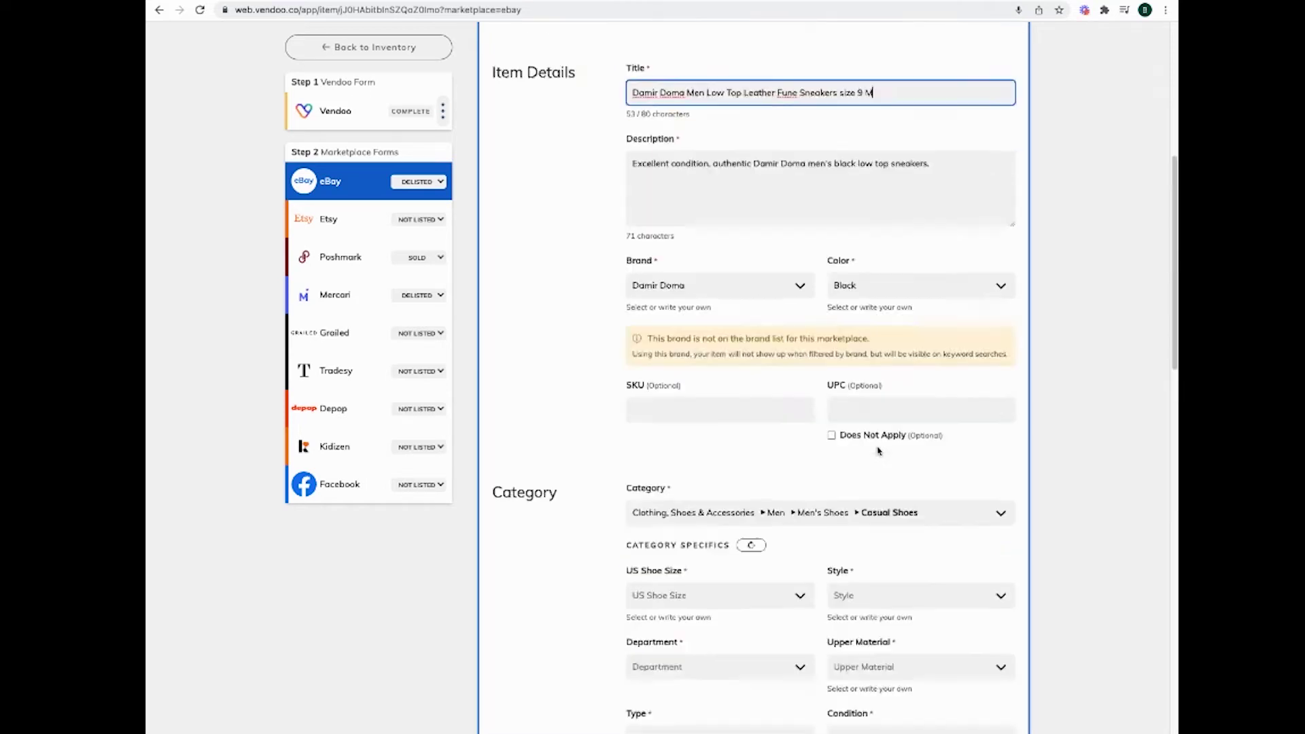
{"action": "scroll", "coordinate": [877, 450], "scroll_direction": "up", "scroll_amount": 10}
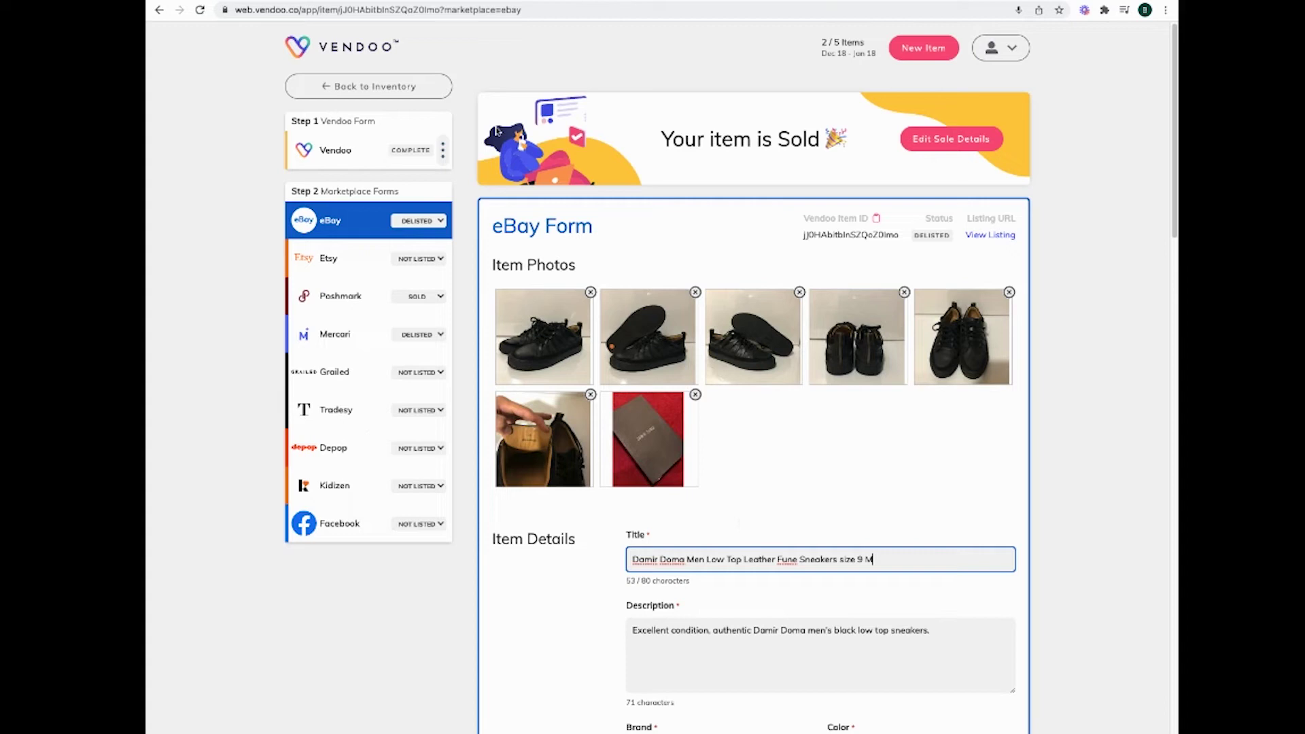
Return to the inventory, reopen the Damir Doma sneakers and show their Mercari form.
{"action": "left_click", "coordinate": [413, 93]}
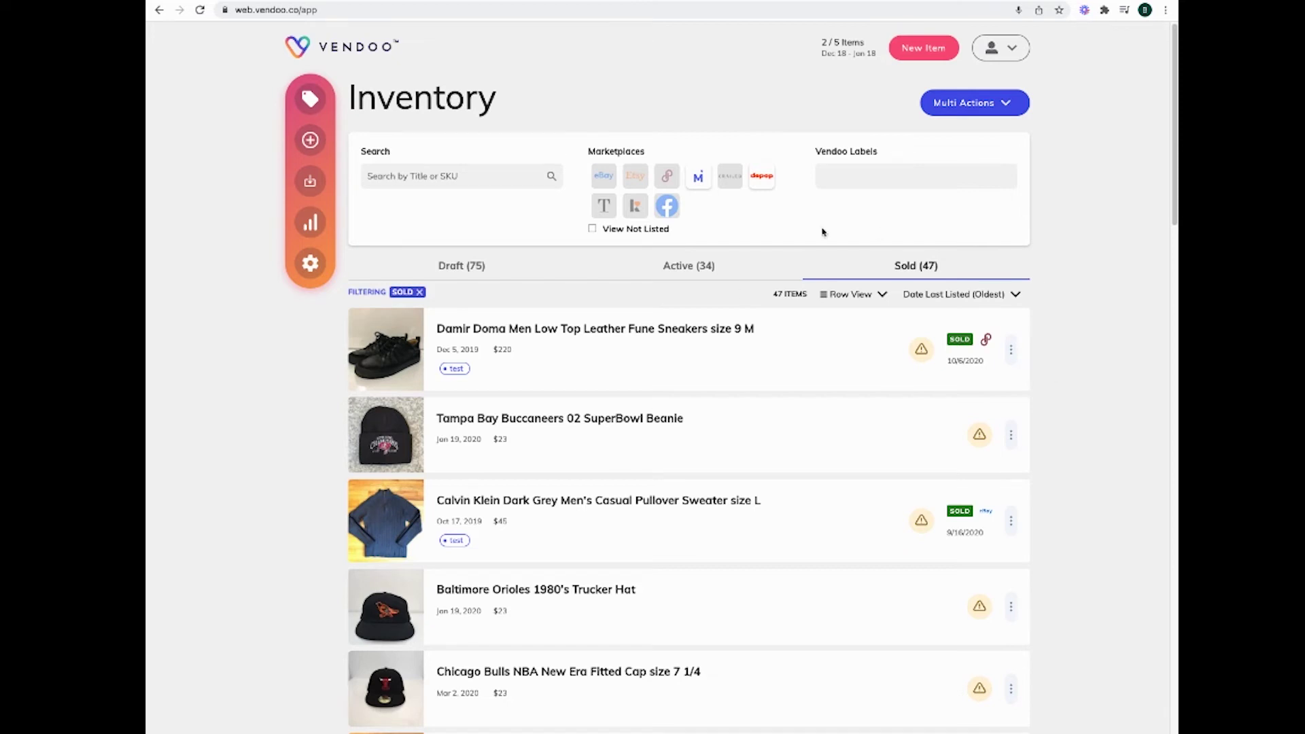
{"action": "left_click", "coordinate": [731, 368]}
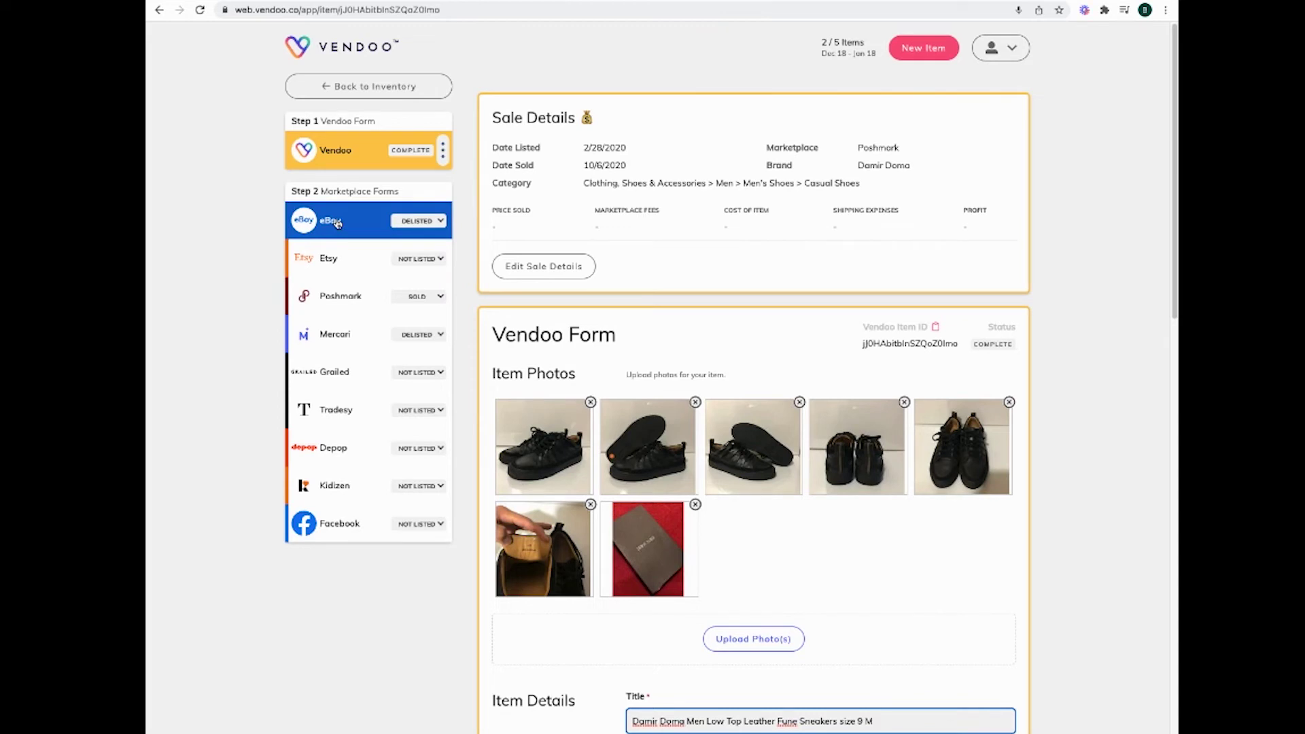
{"action": "left_click", "coordinate": [334, 334]}
{"action": "scroll", "coordinate": [699, 413], "scroll_direction": "down", "scroll_amount": 10}
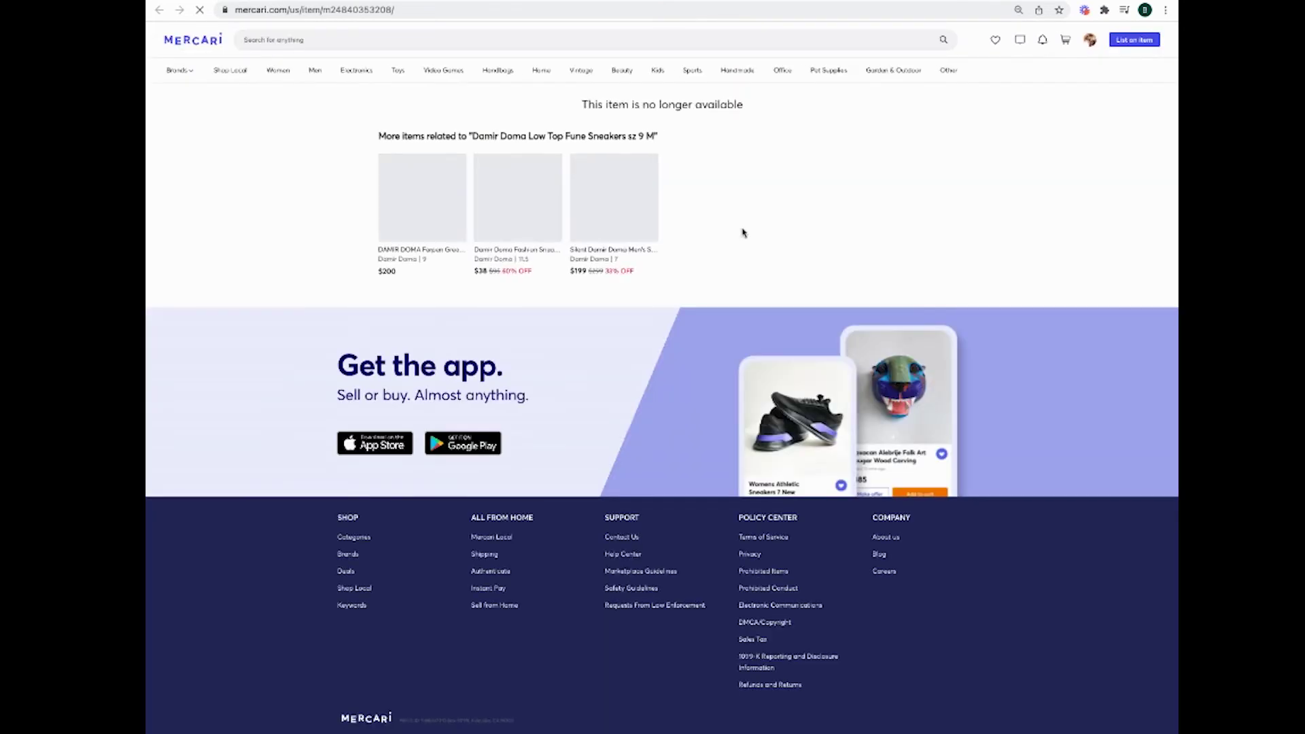
Close Mercari's 'no longer available' tab to return to Vendoo's Mercari form.
{"action": "key", "text": "ctrl+w"}
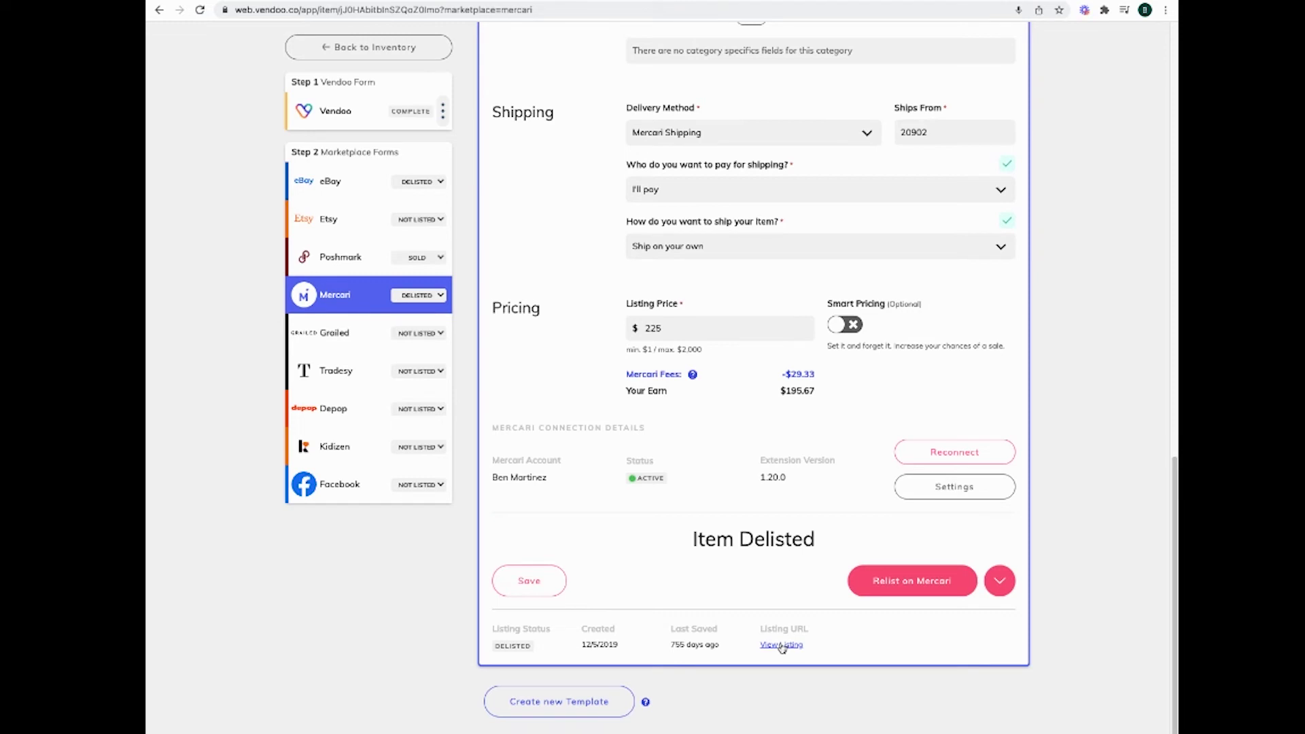
Go back to the inventory list and show the Active (34) items.
{"action": "left_click", "coordinate": [340, 47]}
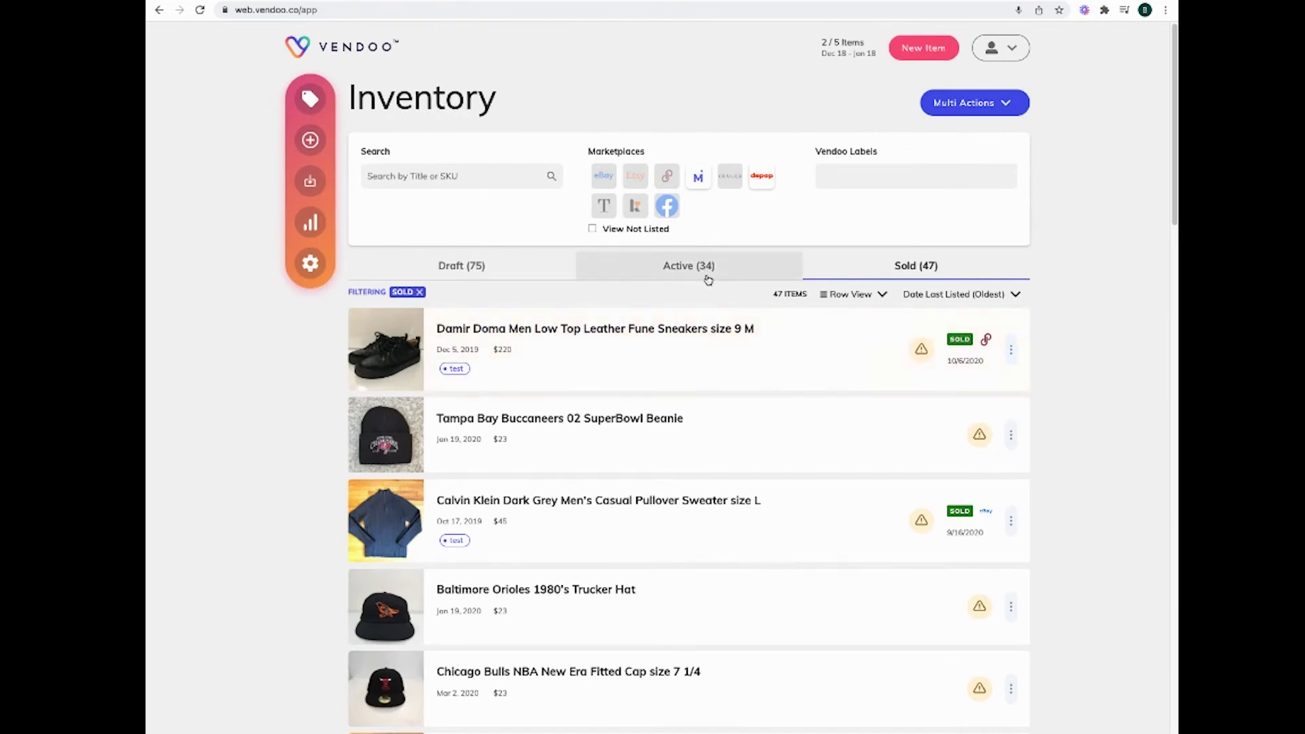
{"action": "left_click", "coordinate": [708, 272]}
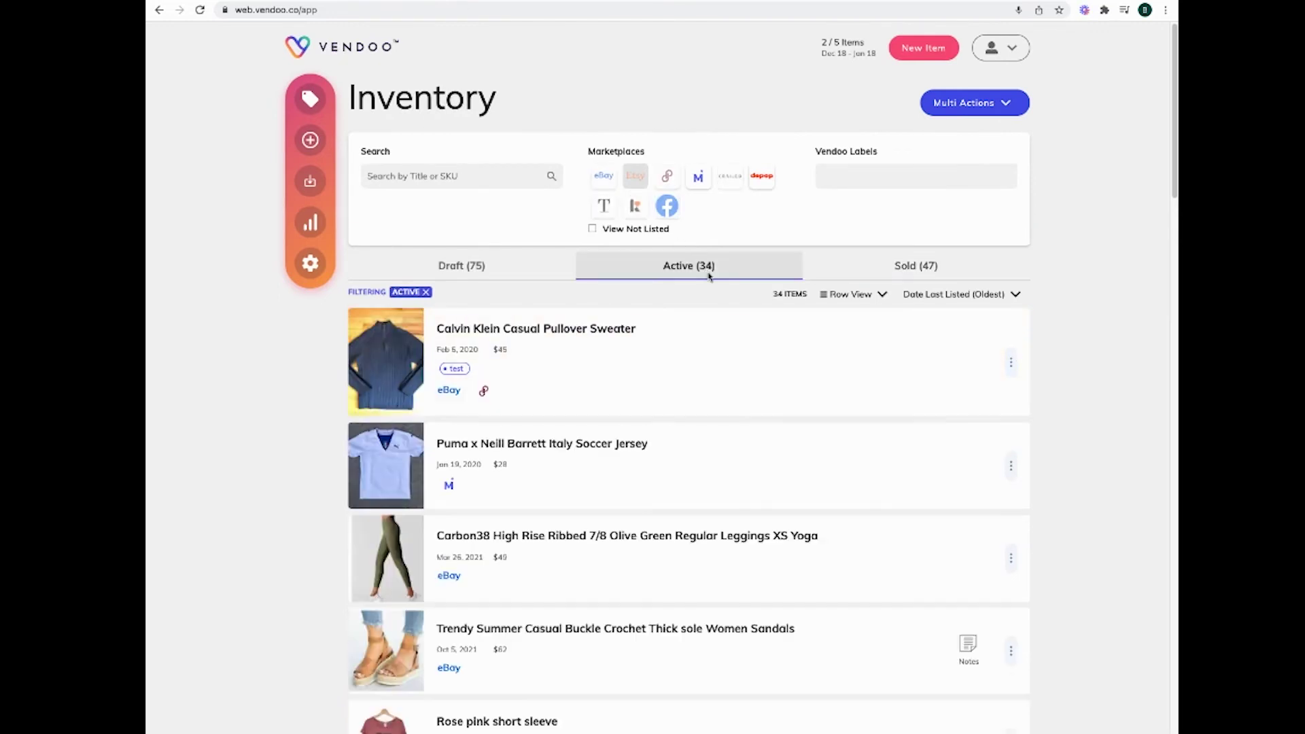